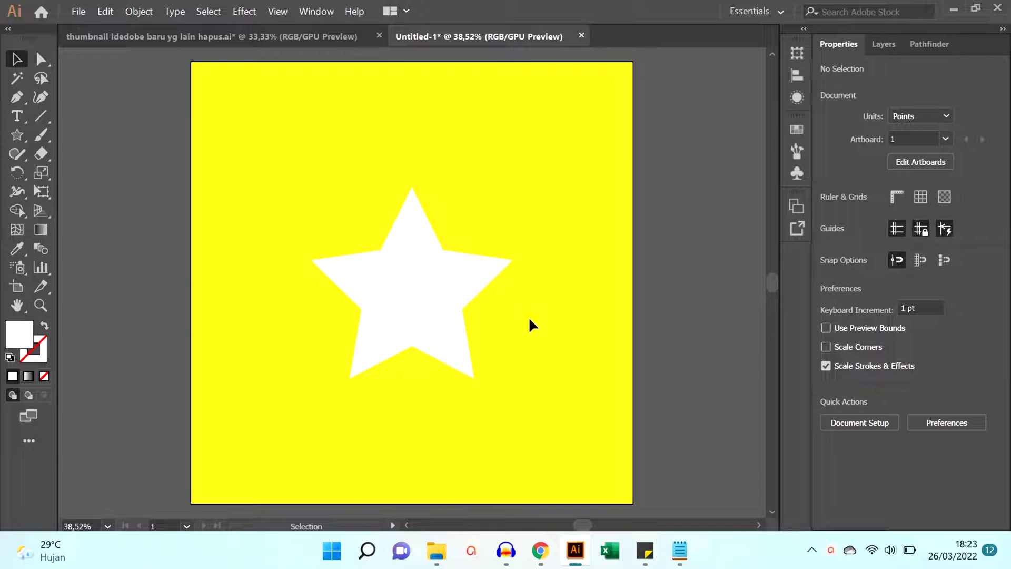
Marquee-select the white star and open Effect > Stylize > Drop Shadow.
{"action": "left_click_drag", "start_coordinate": [551, 201], "coordinate": [273, 412]}
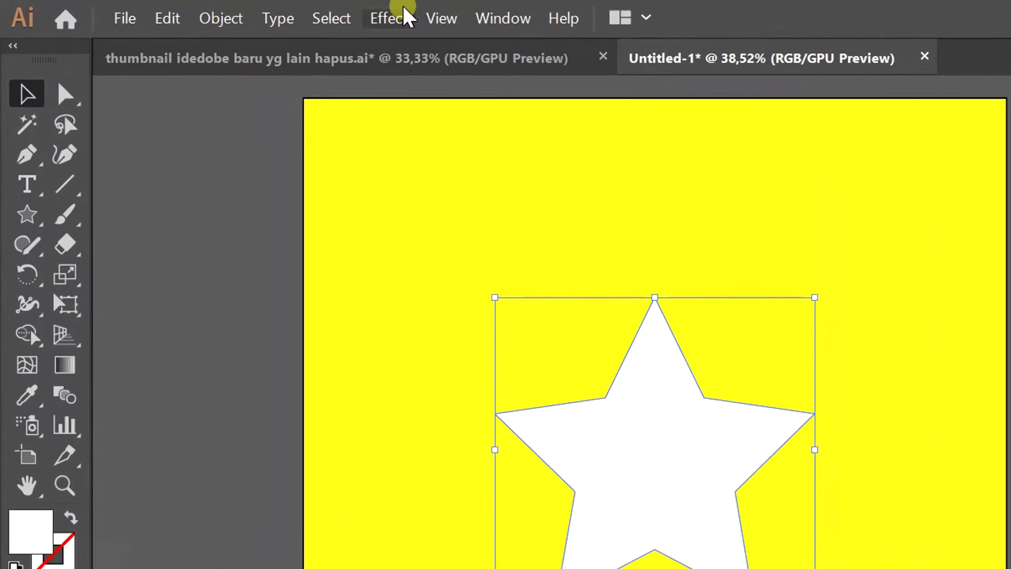
{"action": "left_click", "coordinate": [395, 17]}
{"action": "mouse_move", "coordinate": [119, 200]}
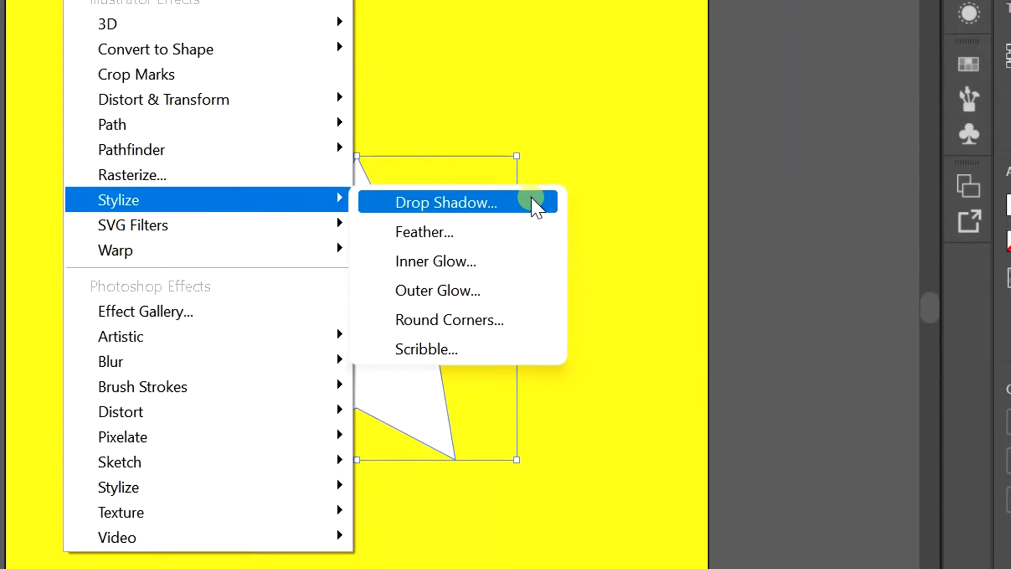
{"action": "left_click", "coordinate": [531, 203]}
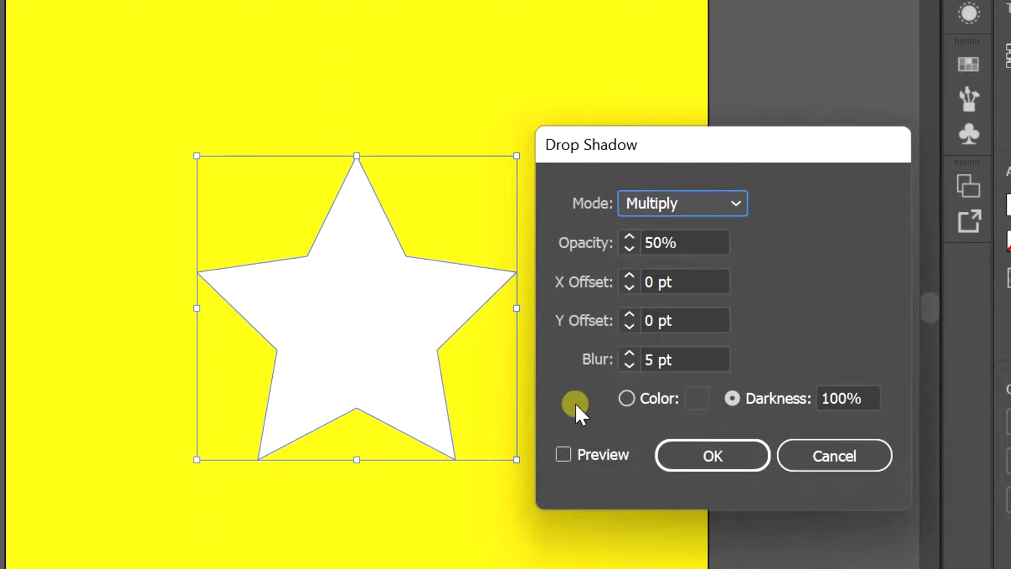
Preview a Multiply shadow at 30% opacity with 20 pt X offset, starting Y at -20 pt.
{"action": "left_click", "coordinate": [563, 455]}
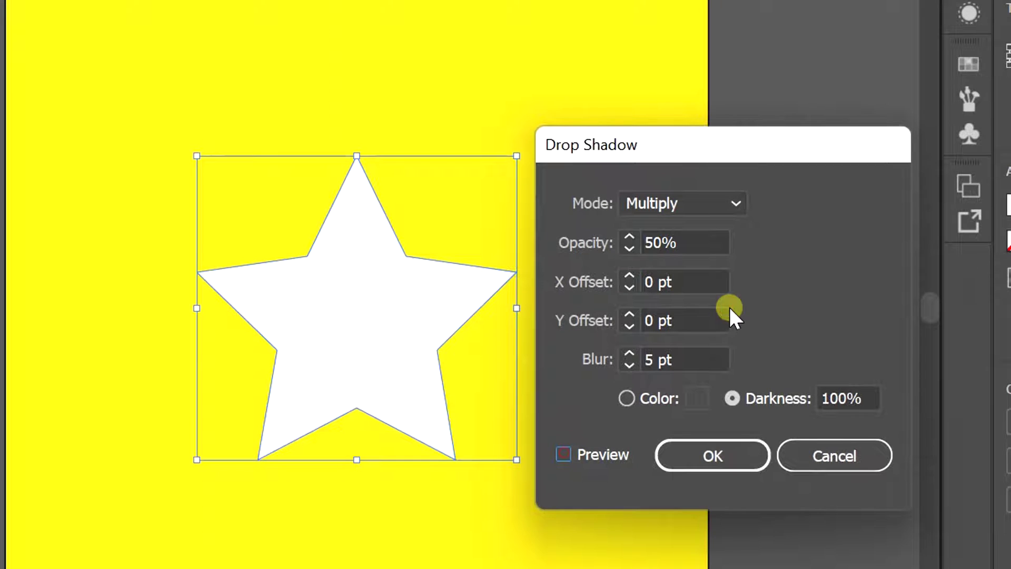
{"action": "left_click", "coordinate": [722, 203]}
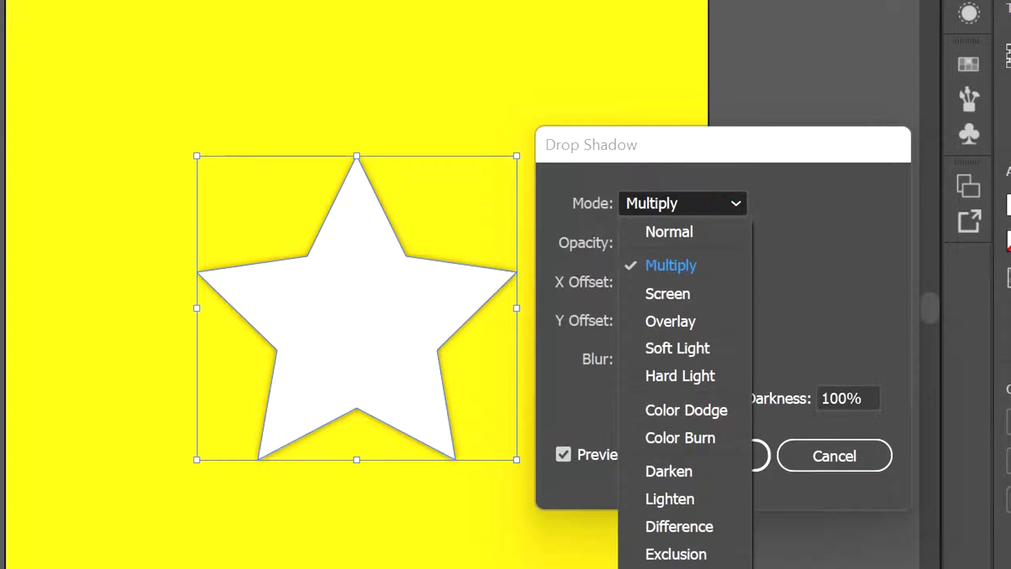
{"action": "left_click", "coordinate": [667, 265]}
{"action": "left_click_drag", "start_coordinate": [692, 243], "coordinate": [620, 244]}
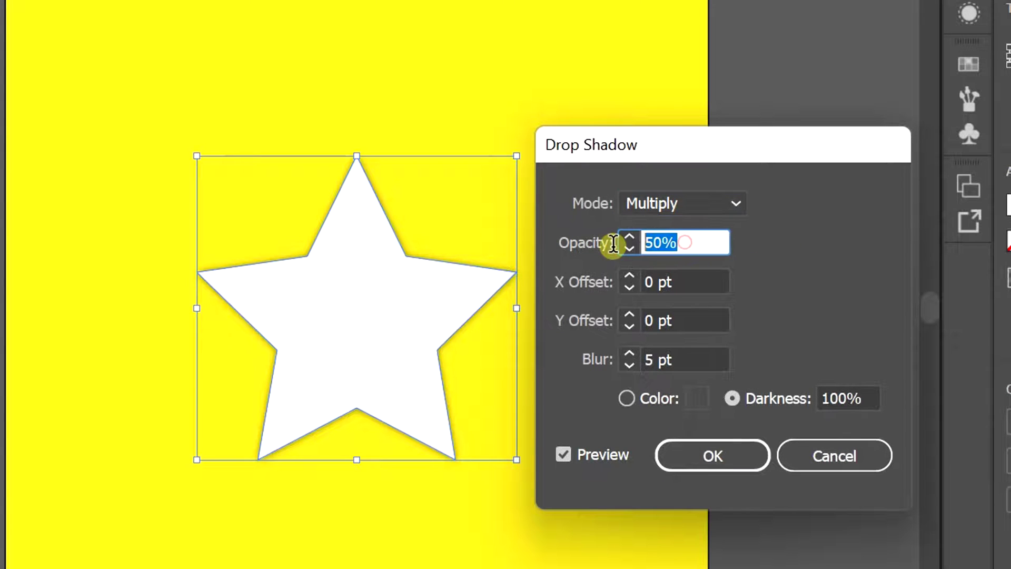
{"action": "type", "text": "30"}
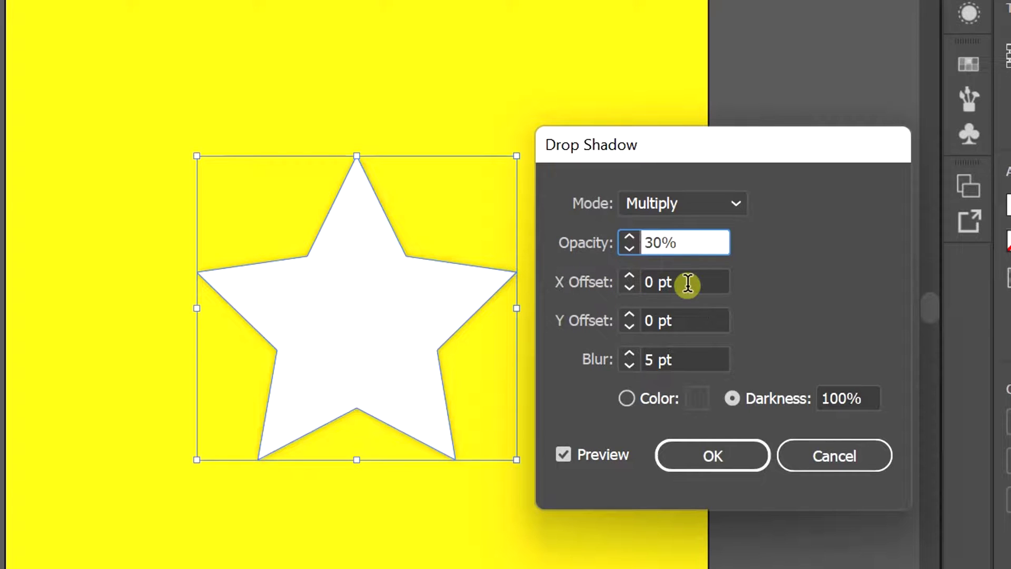
{"action": "left_click_drag", "start_coordinate": [692, 283], "coordinate": [634, 283]}
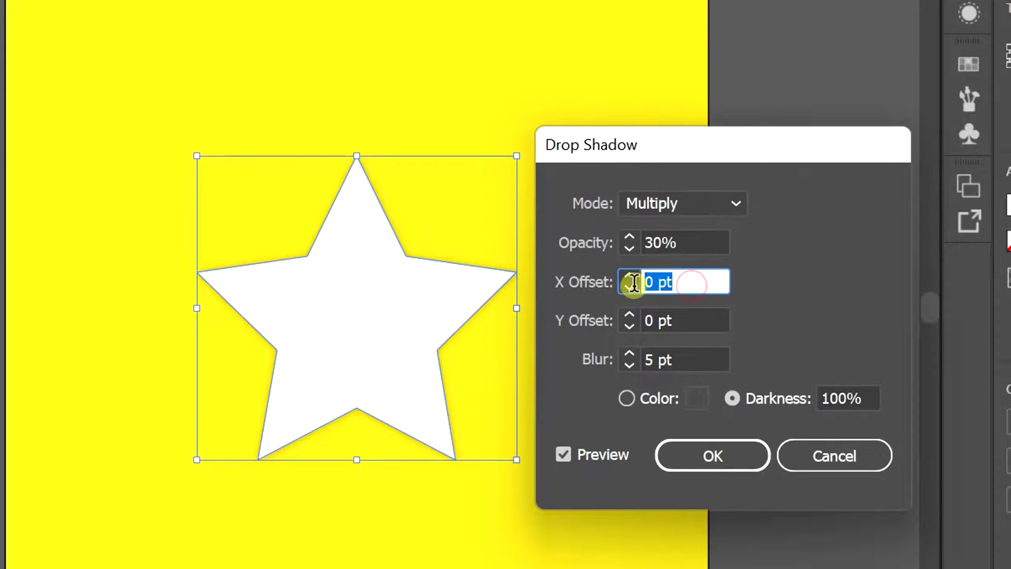
{"action": "type", "text": "20"}
{"action": "left_click", "coordinate": [691, 319]}
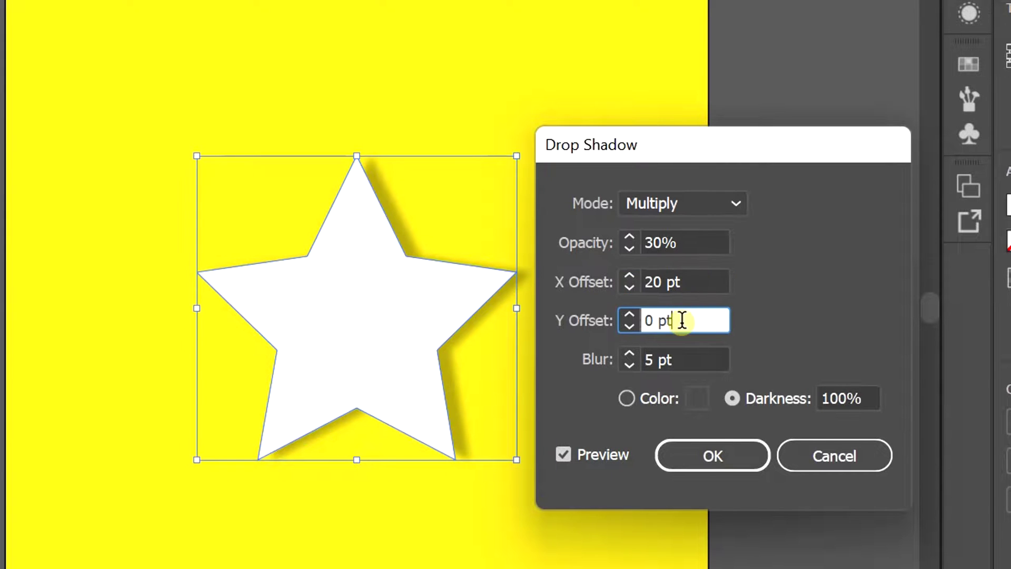
{"action": "key", "text": "BackSpace"}
{"action": "key", "text": "BackSpace"}
{"action": "key", "text": "BackSpace"}
{"action": "key", "text": "BackSpace"}
{"action": "type", "text": "-20"}
Commit the -20 pt Y offset and set the blur to 10 pt, then 5 pt.
{"action": "left_click", "coordinate": [691, 362]}
{"action": "left_click_drag", "start_coordinate": [691, 366], "coordinate": [630, 361]}
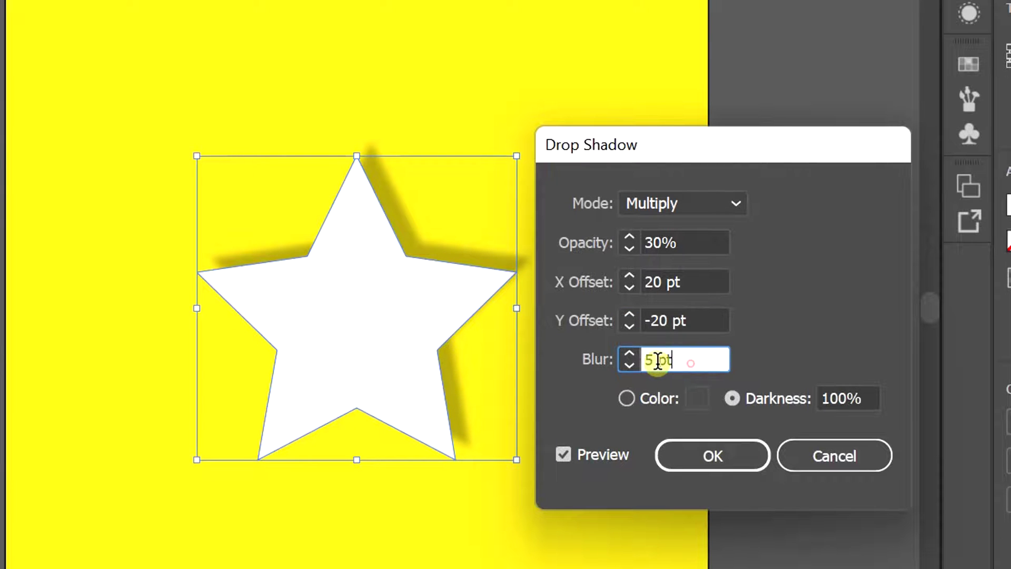
{"action": "type", "text": "10"}
{"action": "left_click", "coordinate": [698, 319]}
{"action": "left_click_drag", "start_coordinate": [695, 364], "coordinate": [620, 372]}
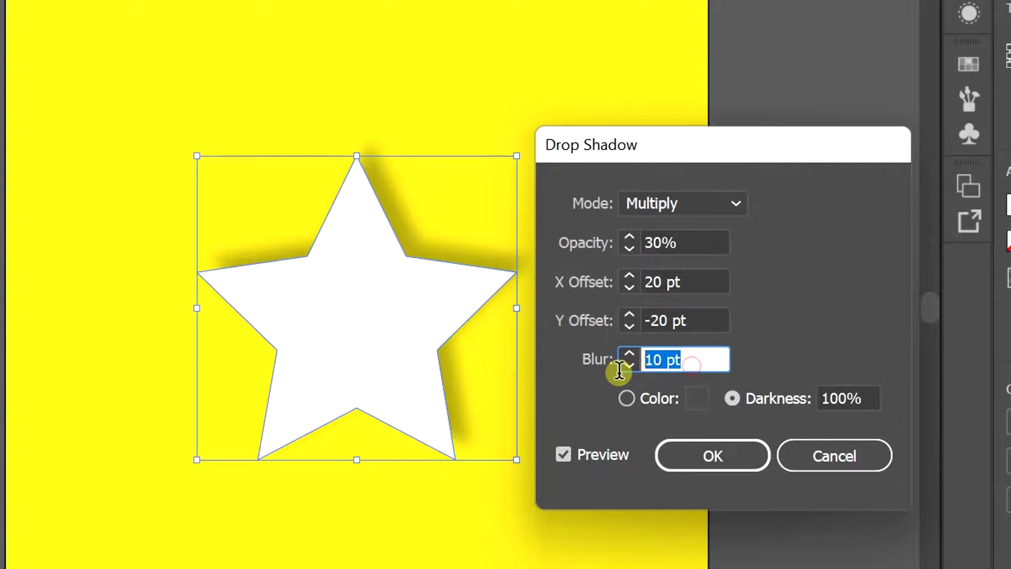
{"action": "type", "text": "5"}
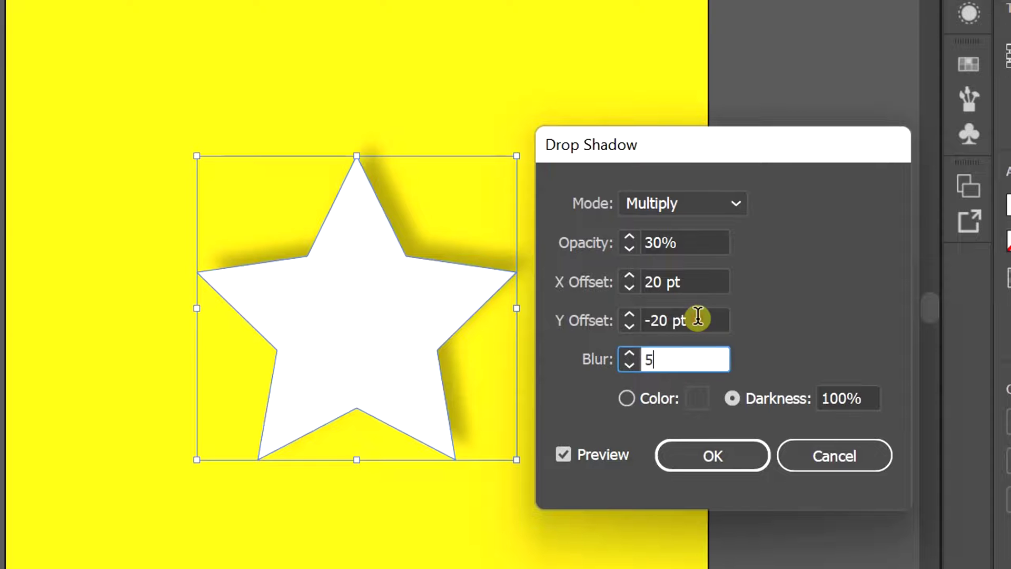
{"action": "left_click", "coordinate": [698, 316]}
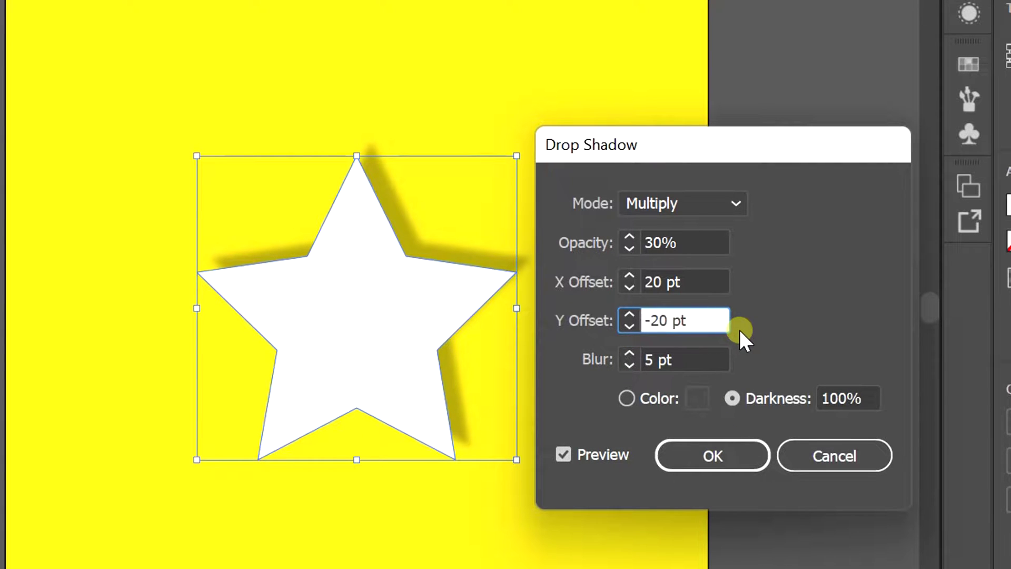
Switch the shadow to the black Color option, briefly trying Darkness first.
{"action": "left_click", "coordinate": [626, 399]}
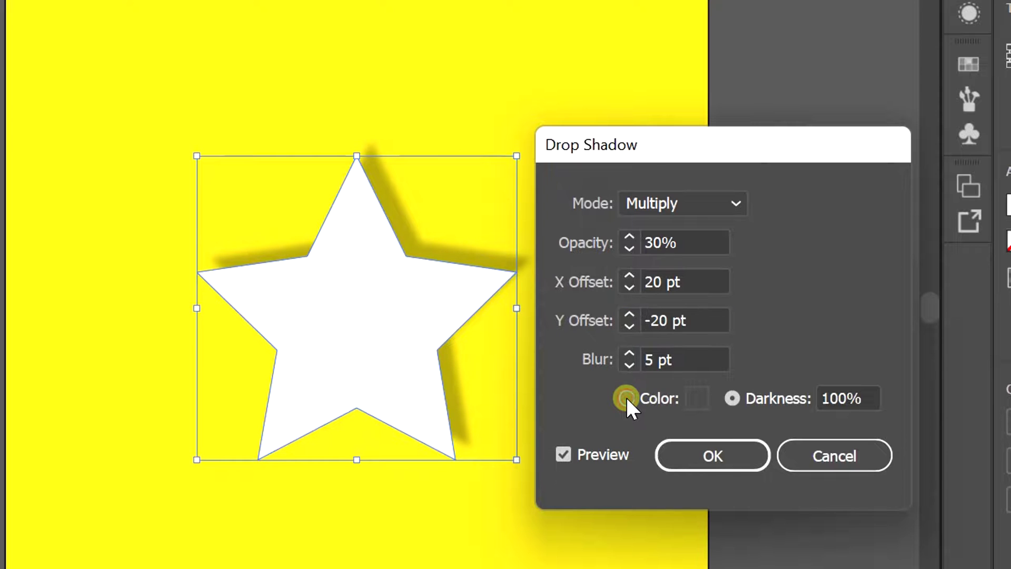
{"action": "left_click", "coordinate": [697, 398]}
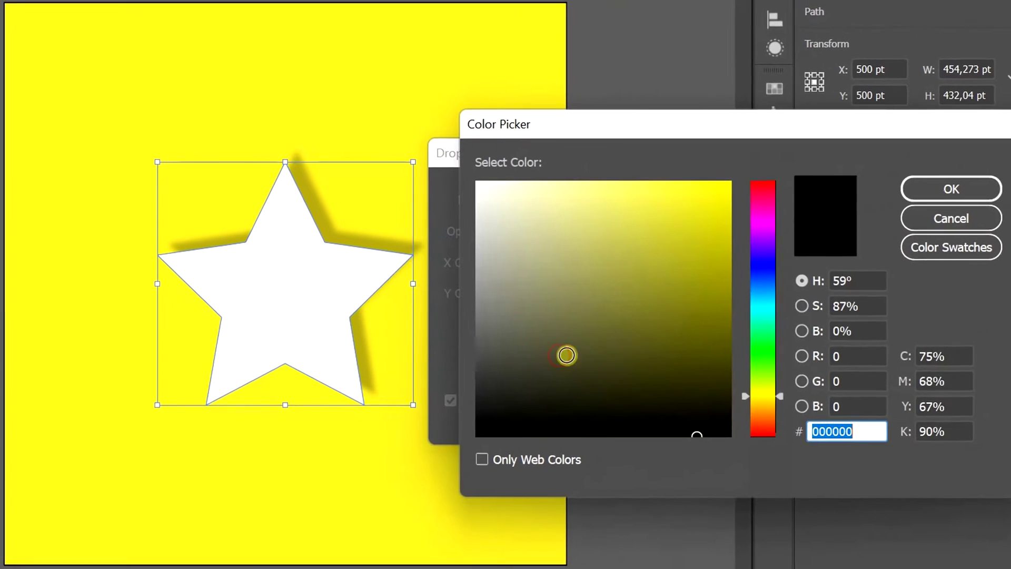
{"action": "left_click", "coordinate": [951, 220]}
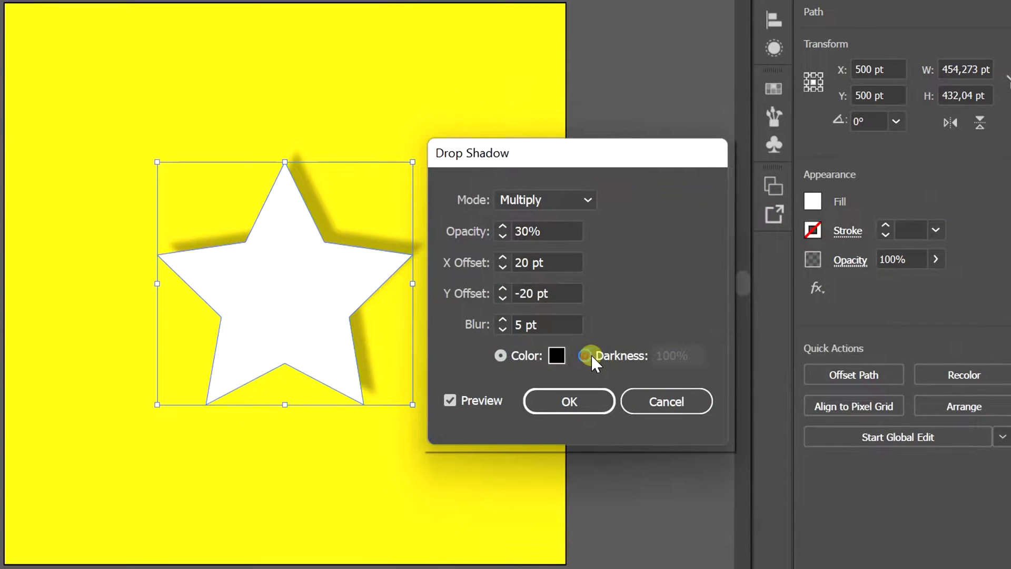
{"action": "left_click", "coordinate": [586, 356]}
{"action": "left_click_drag", "start_coordinate": [700, 356], "coordinate": [650, 356]}
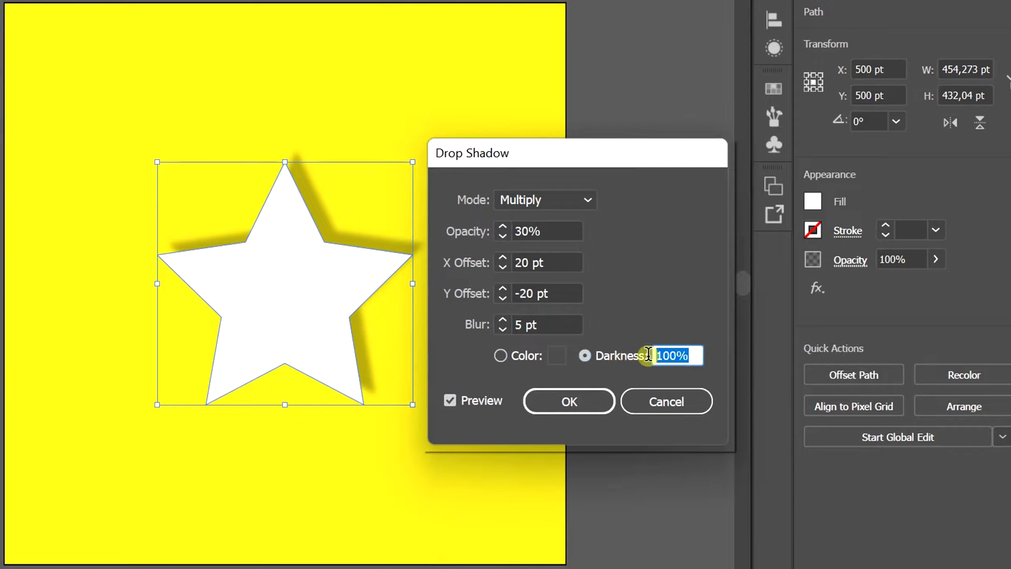
{"action": "left_click", "coordinate": [500, 356]}
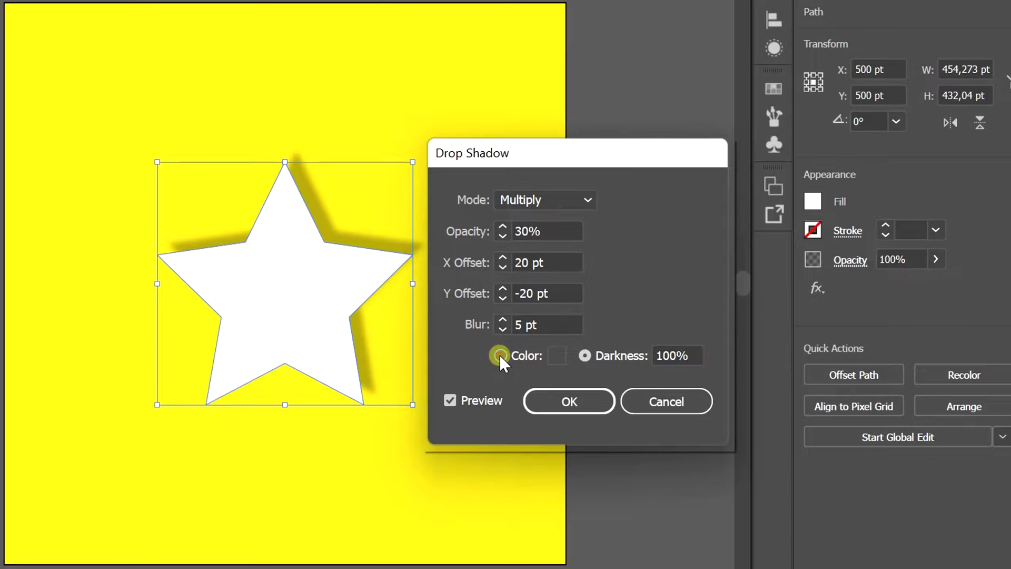
Apply the drop shadow, reopen it from the Appearance panel, and confirm again.
{"action": "left_click", "coordinate": [564, 399]}
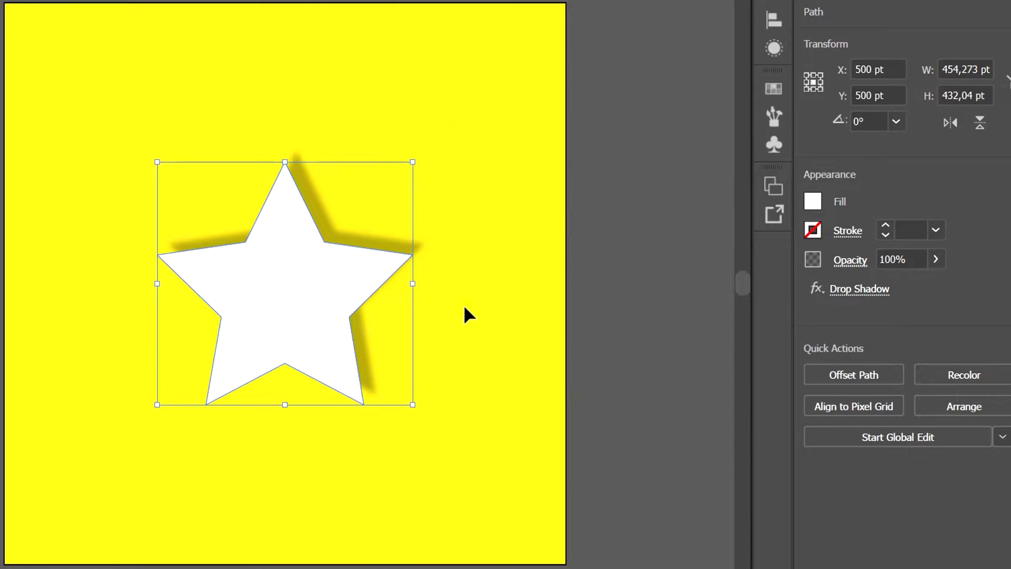
{"action": "left_click", "coordinate": [864, 291]}
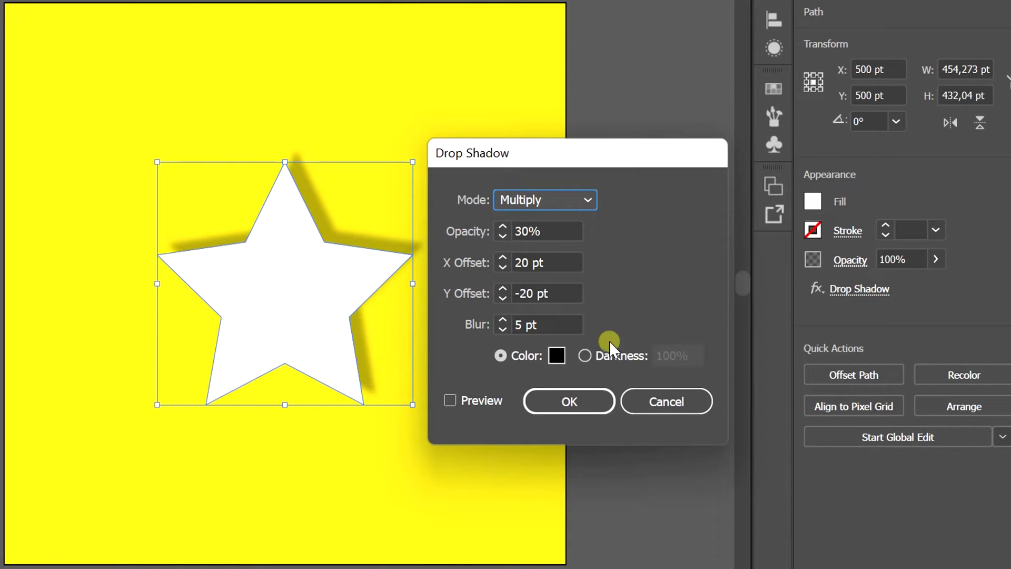
{"action": "left_click", "coordinate": [564, 402]}
{"action": "left_click", "coordinate": [374, 482]}
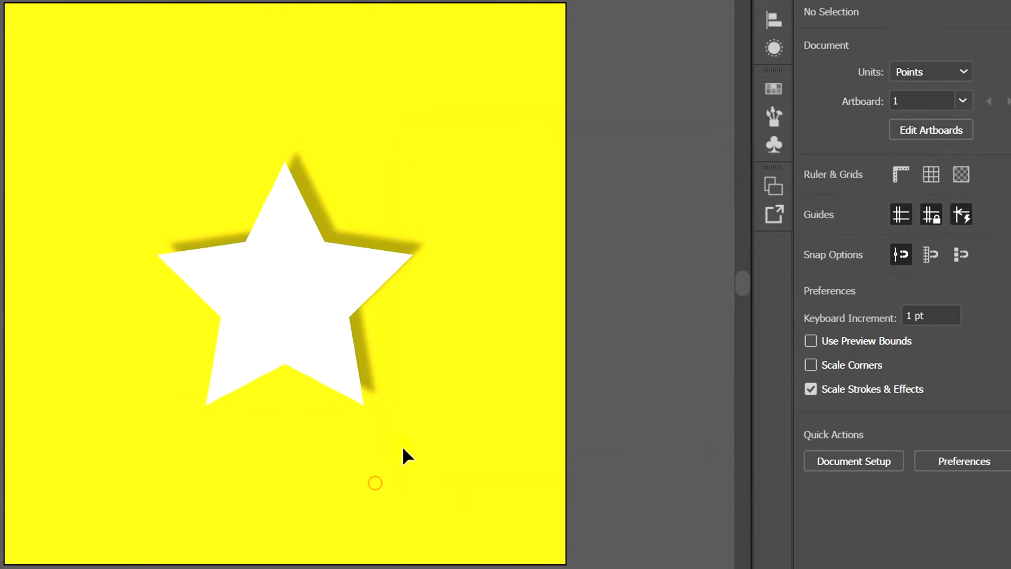